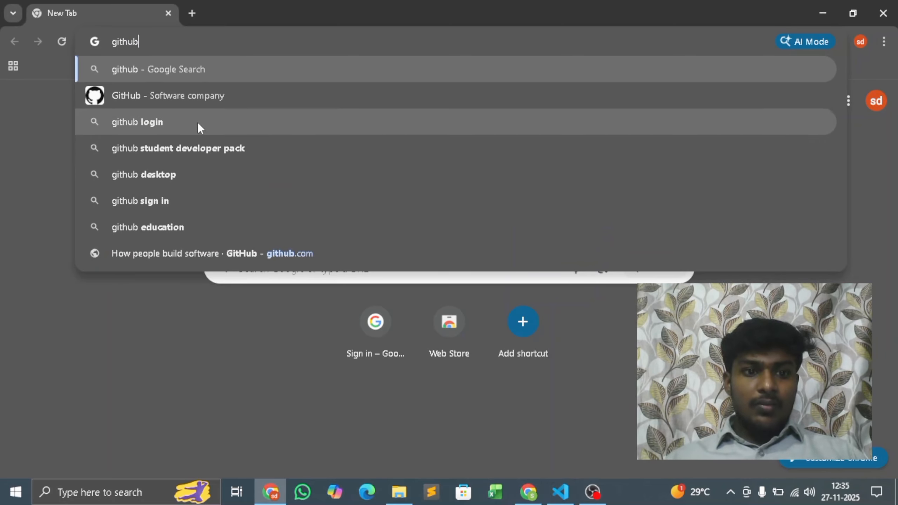
Search for "github login", open the GitHub sign-in page and authorise sign-in with the listed Google account
click(200, 121)
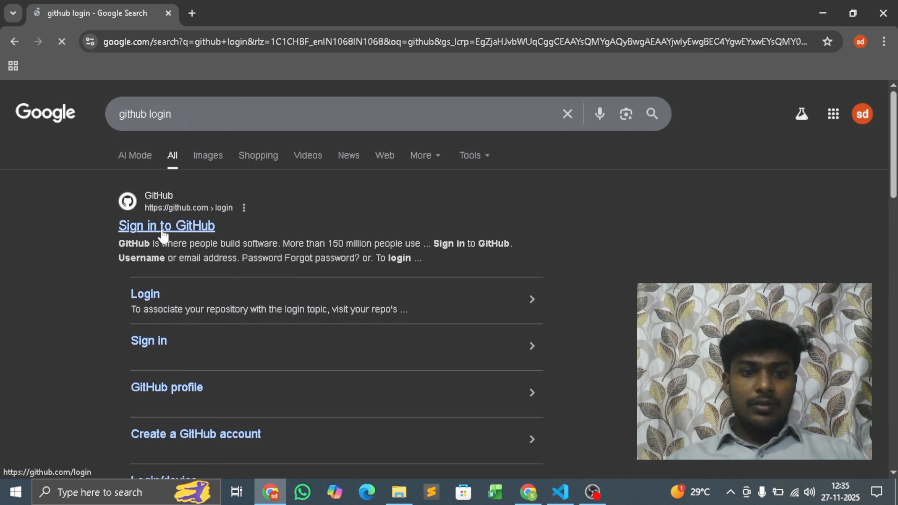
click(163, 228)
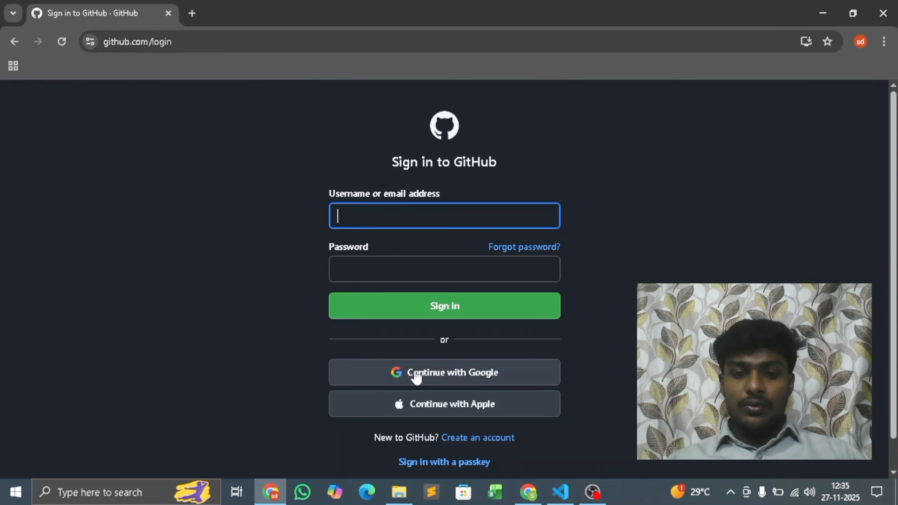
click(440, 374)
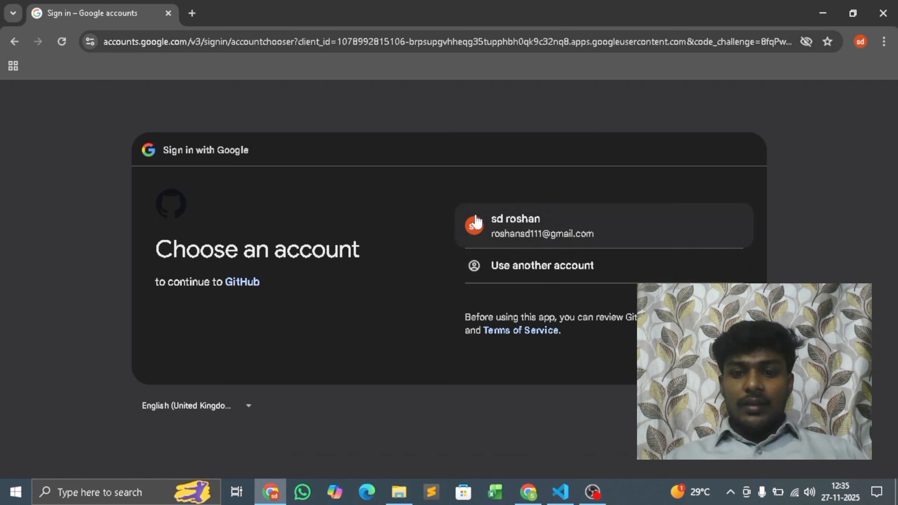
click(541, 226)
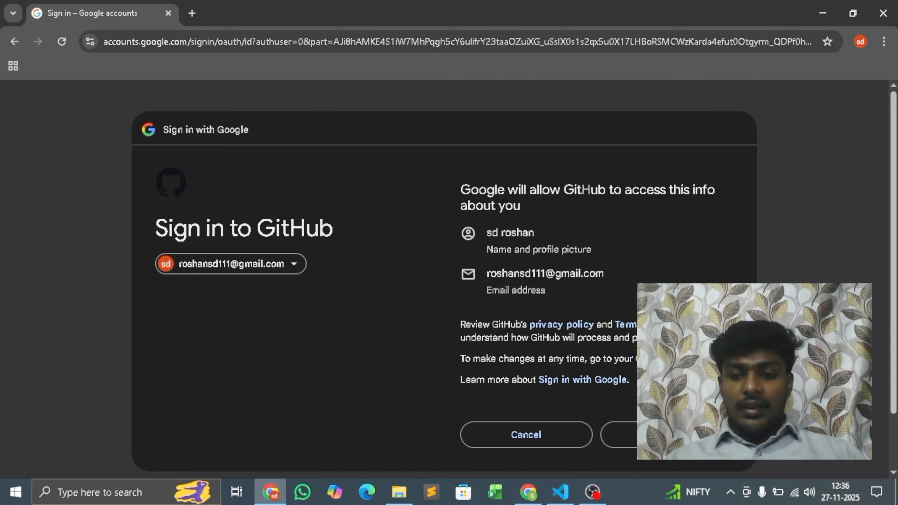
click(666, 434)
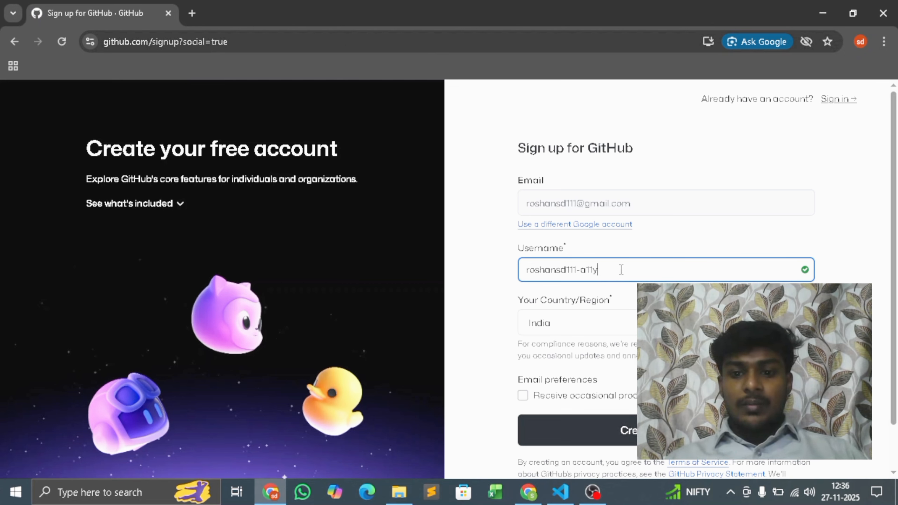
Remove the "-a11y" suffix from the suggested username, opt in to occasional product emails and submit the GitHub sign-up form
key(BackSpace)
key(BackSpace)
key(BackSpace)
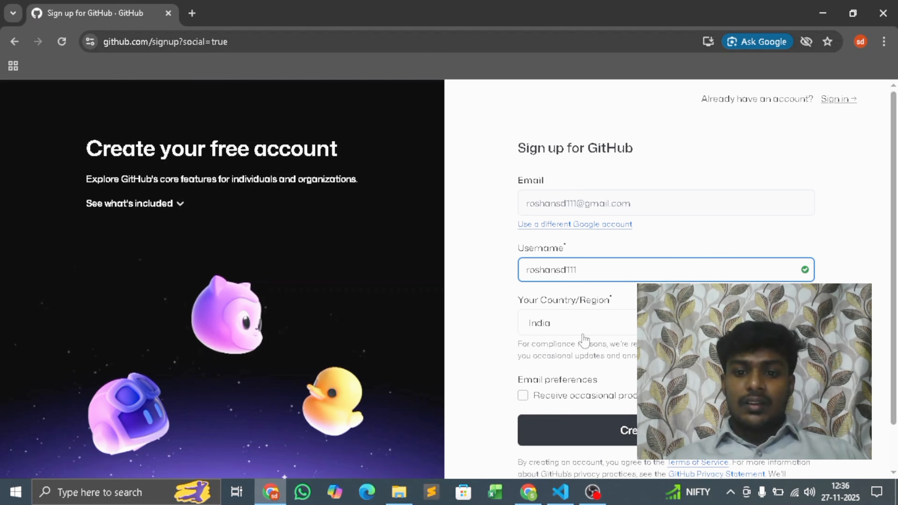
scroll(614, 327, down, 2)
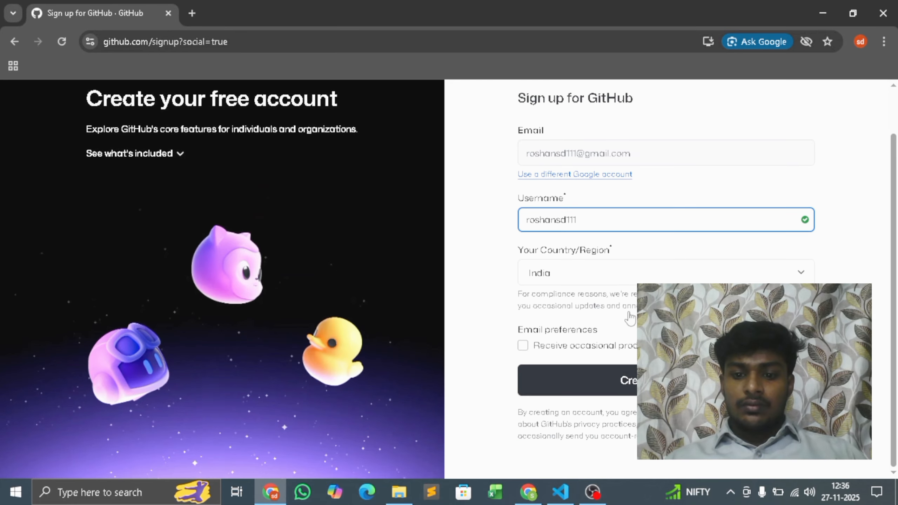
click(526, 349)
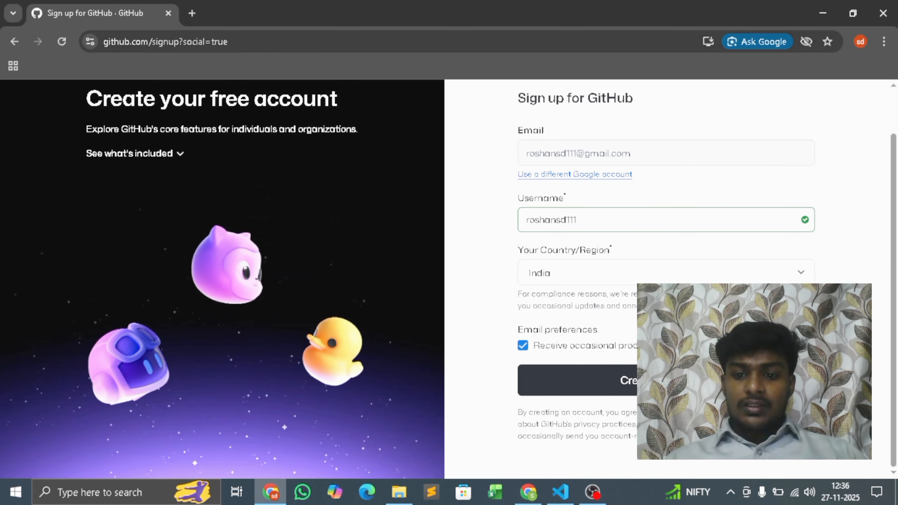
click(666, 380)
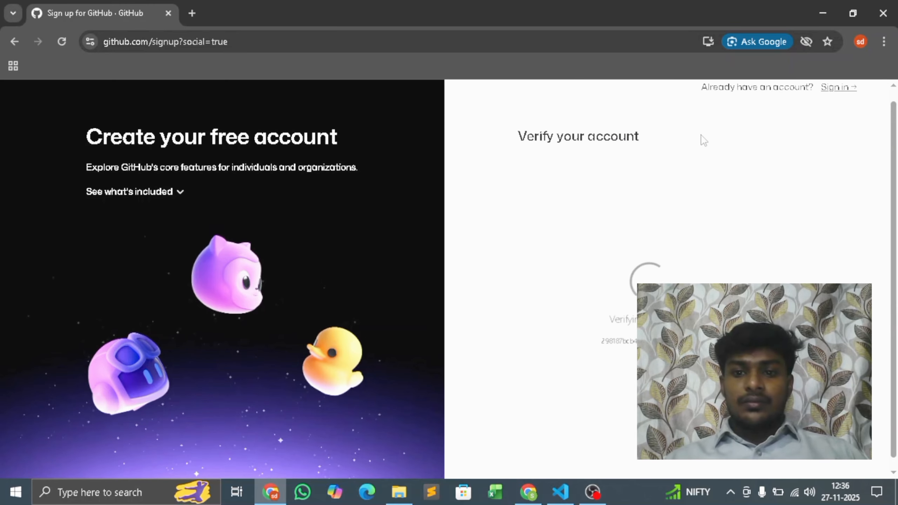
double_click(616, 320)
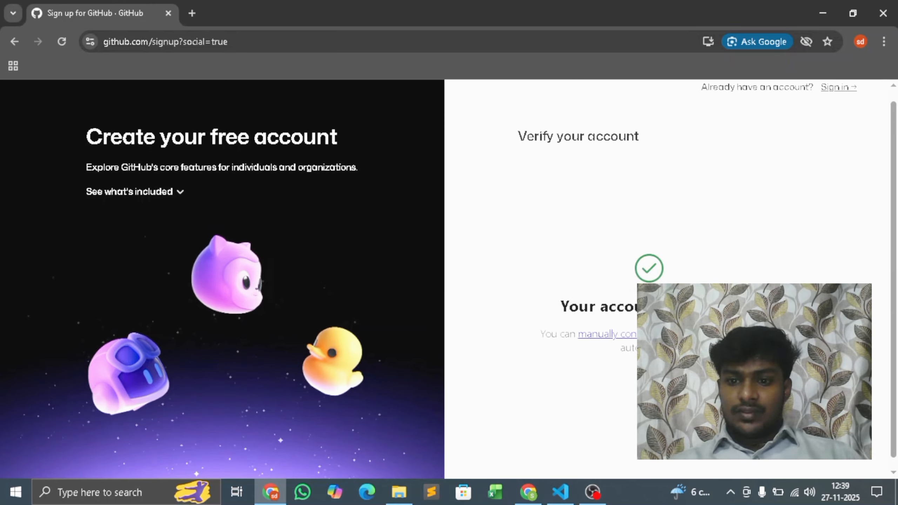
drag(540, 317, 650, 333)
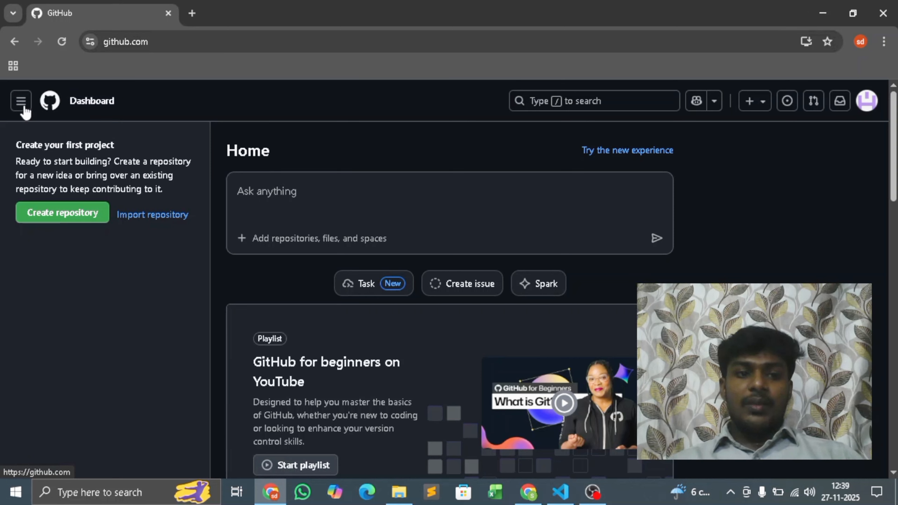
Open the account's own profile page and review its contribution graph and contribution activity
click(867, 103)
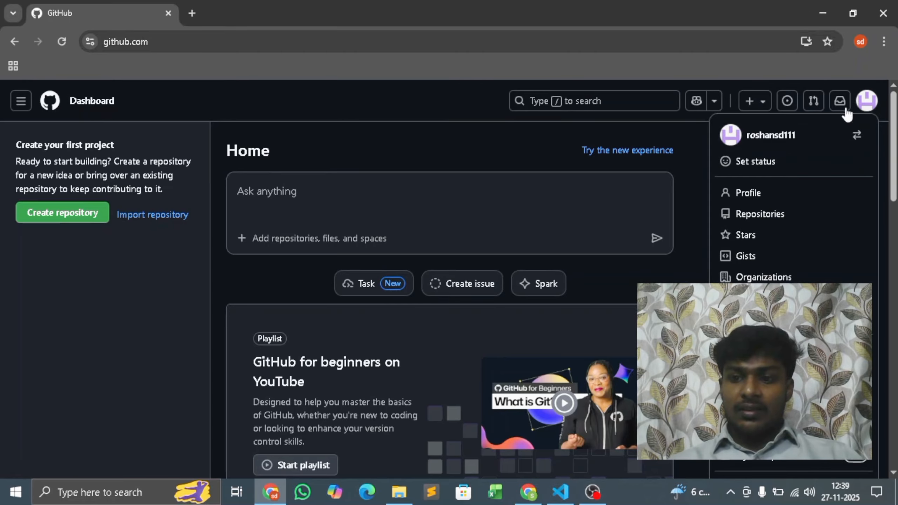
click(765, 193)
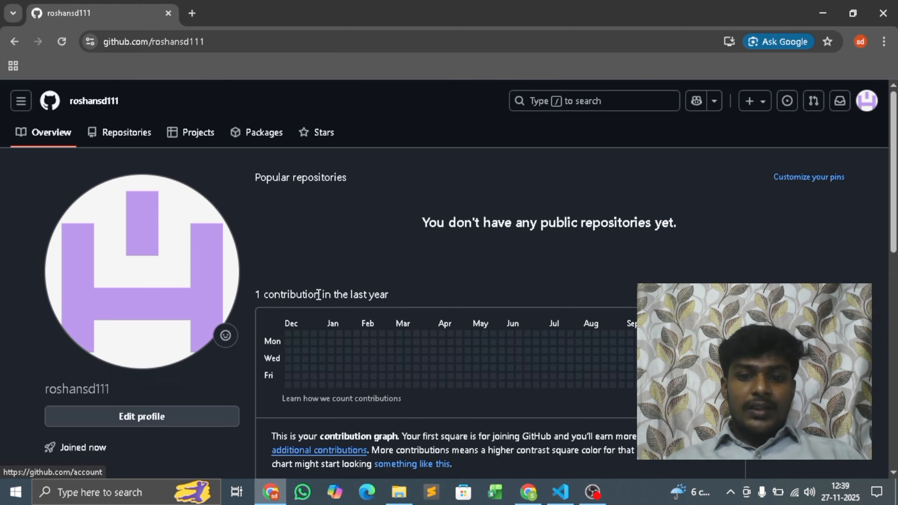
scroll(419, 320, down, 1)
scroll(418, 317, down, 1)
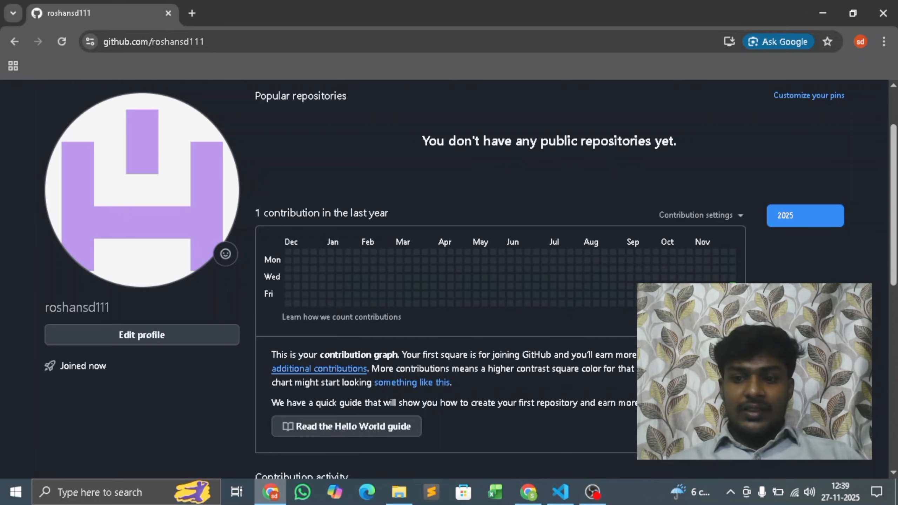
mouse_move(732, 285)
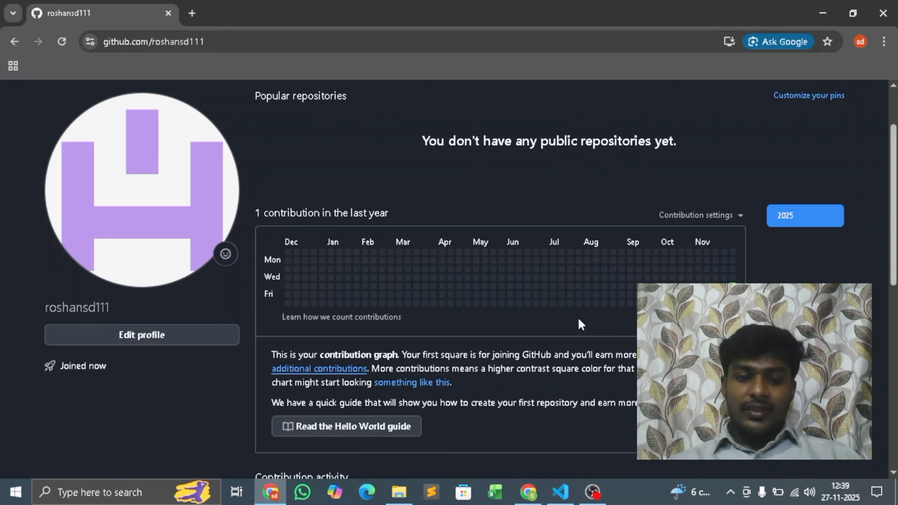
scroll(578, 317, down, 10)
scroll(582, 324, down, 1)
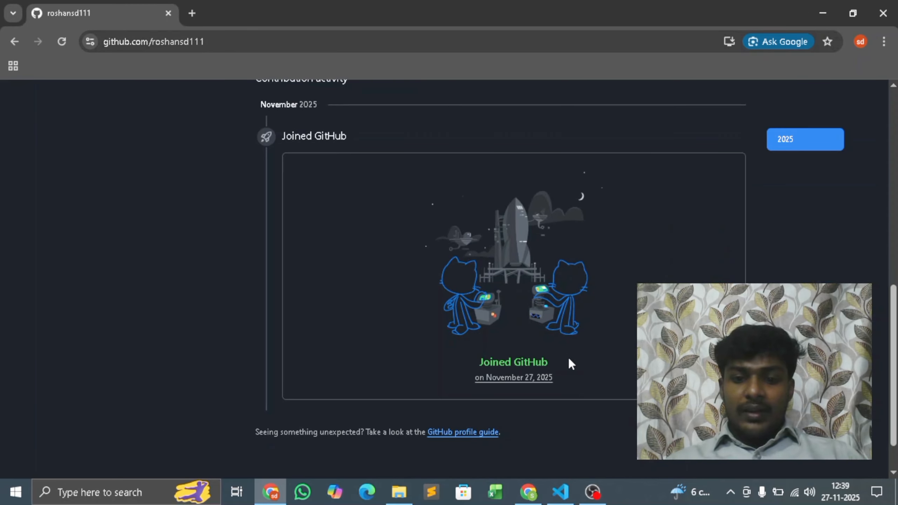
scroll(292, 315, up, 12)
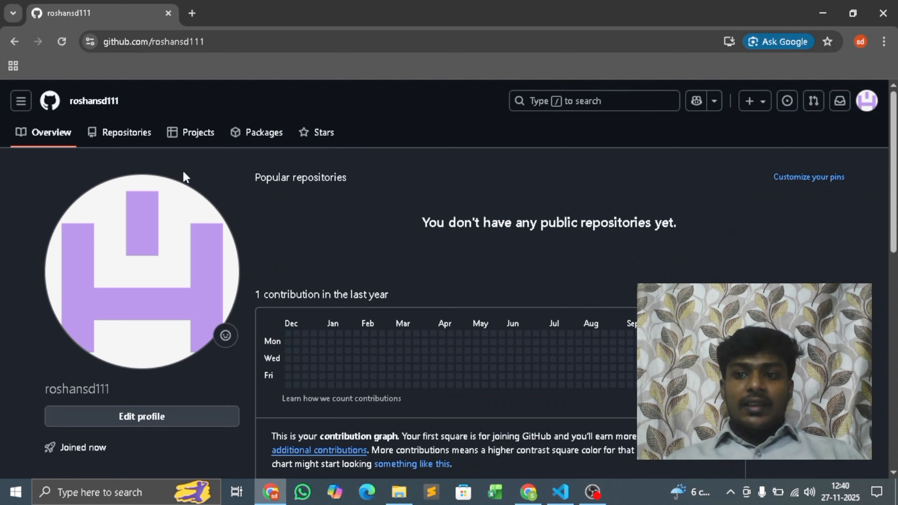
Start a new repository and name it with the owner's first name followed directly by "talks"
click(752, 110)
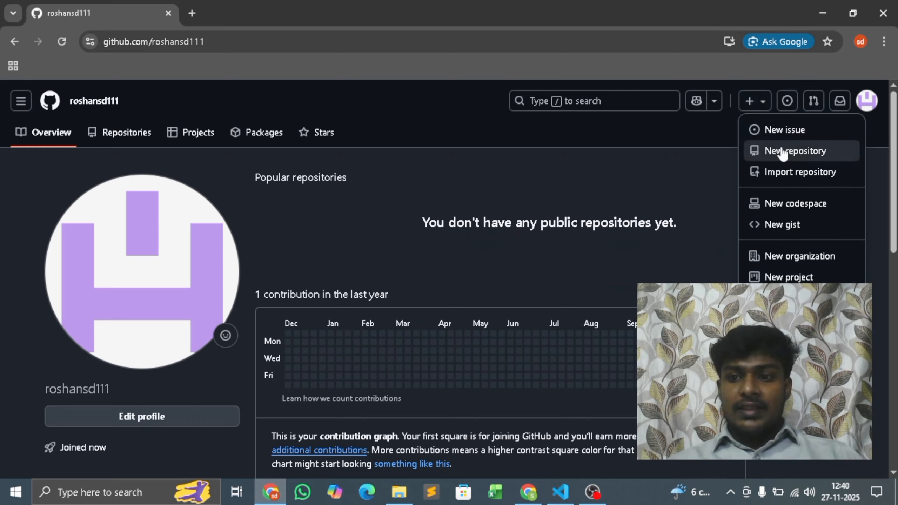
click(815, 153)
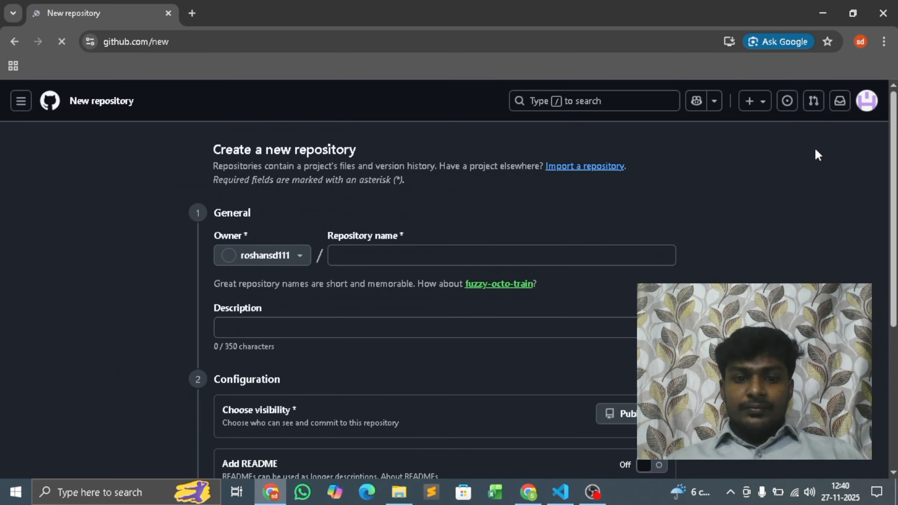
click(400, 253)
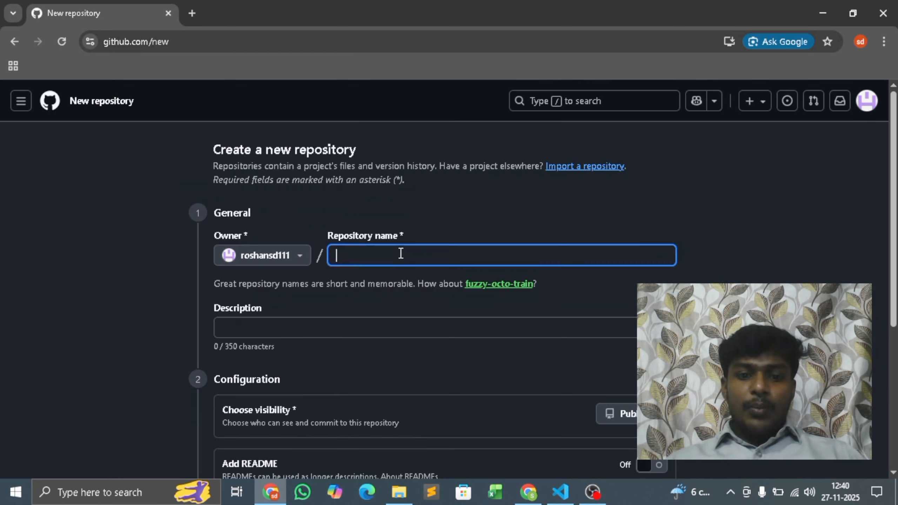
text(rosha)
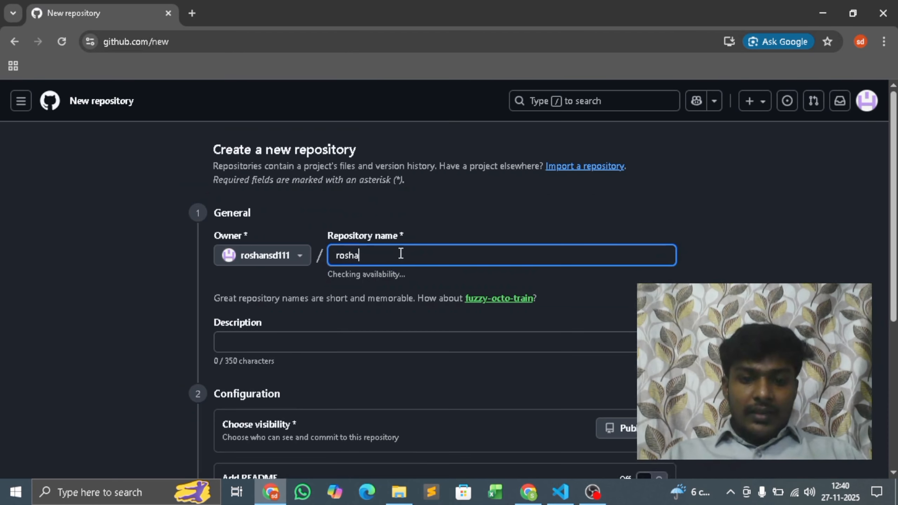
text(ntal)
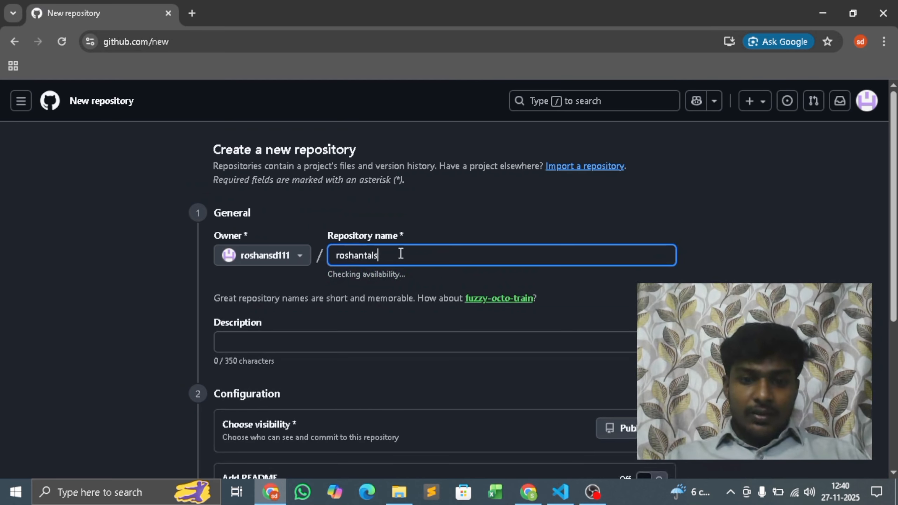
text(k)
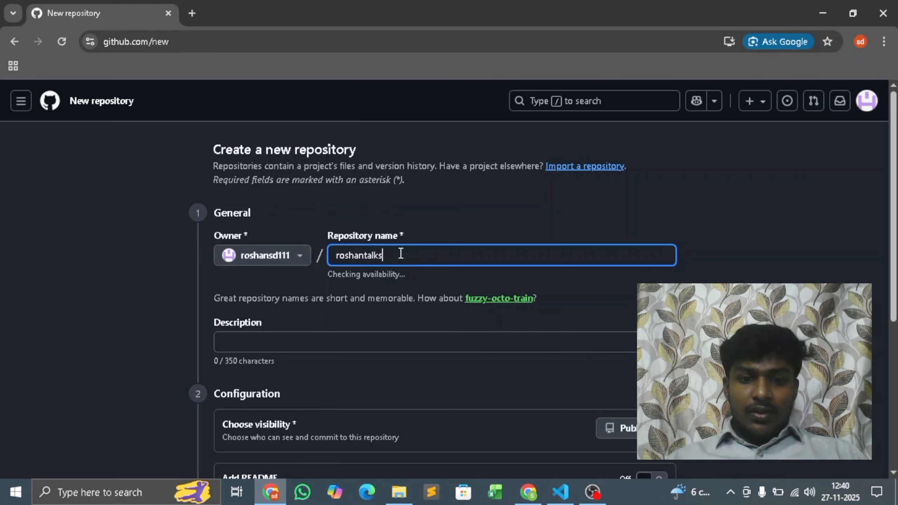
Enter "First project" as the repository description
click(315, 342)
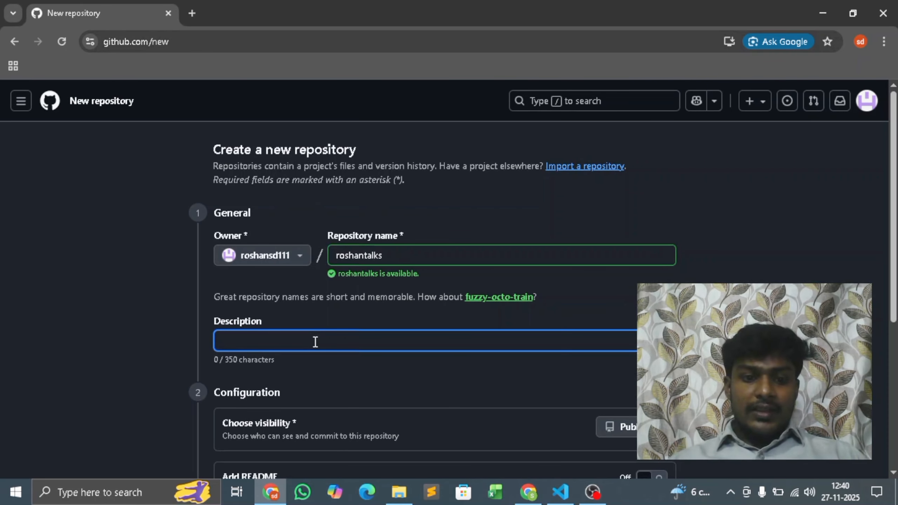
text(Firs)
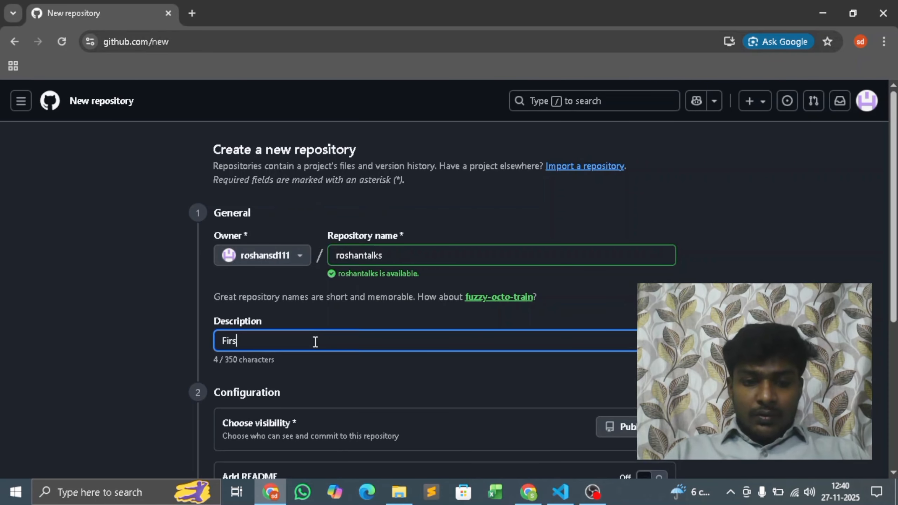
text(t proj)
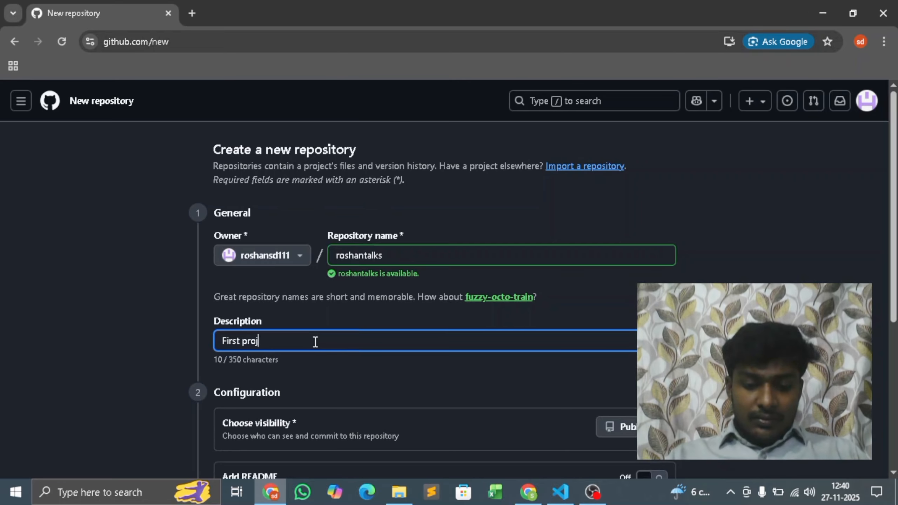
text(ect)
Choose Public as the new repository's visibility
scroll(358, 347, down, 2)
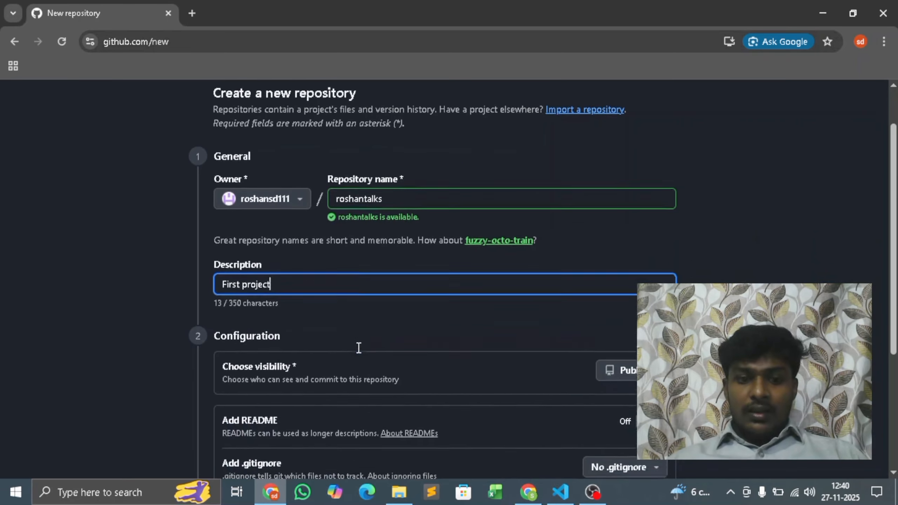
click(618, 355)
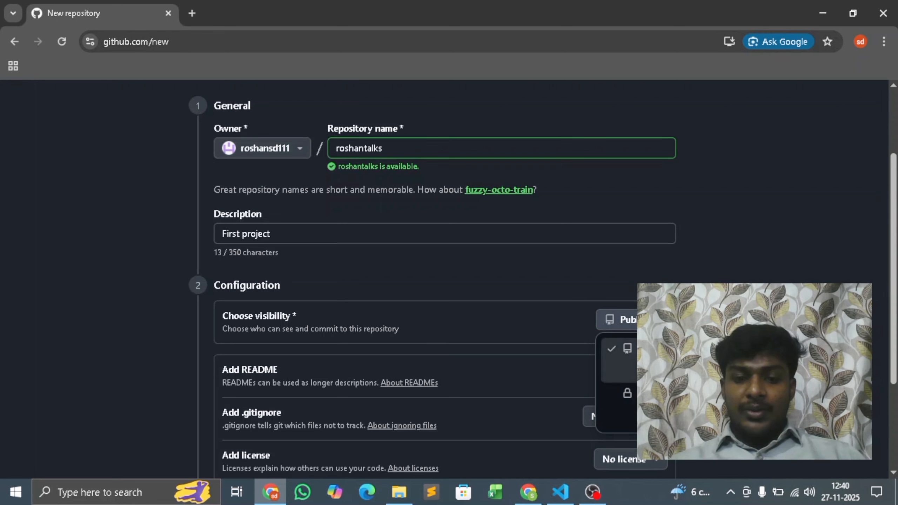
click(665, 360)
scroll(731, 272, down, 2)
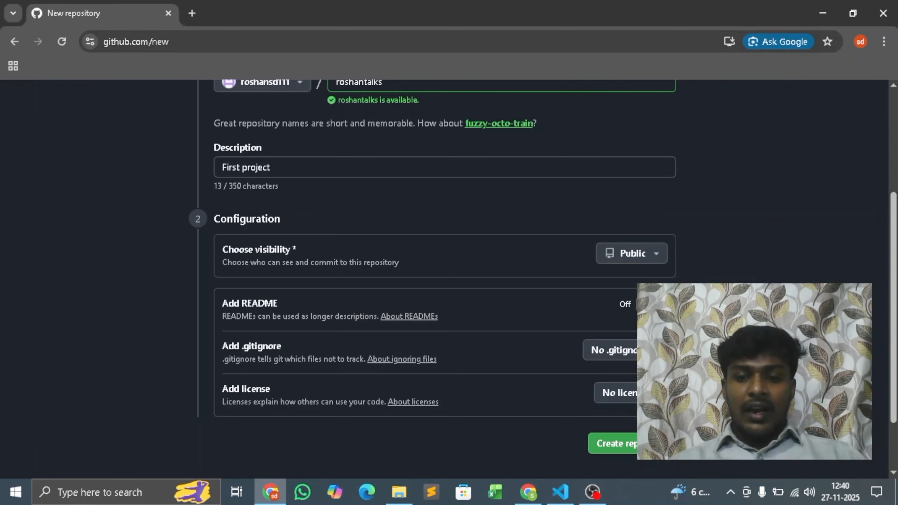
Enable adding a README, leaving .gitignore and license unset, and create the repository
scroll(555, 307, up, 5)
scroll(555, 306, down, 6)
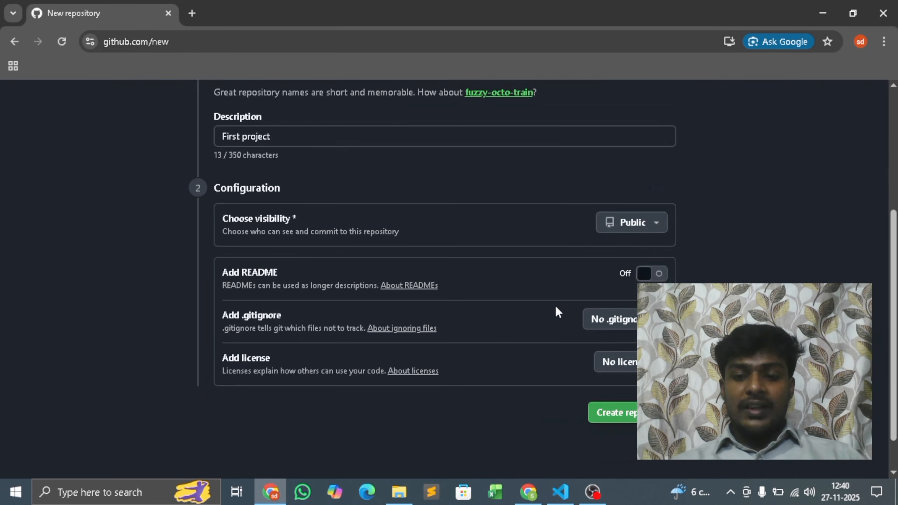
click(660, 273)
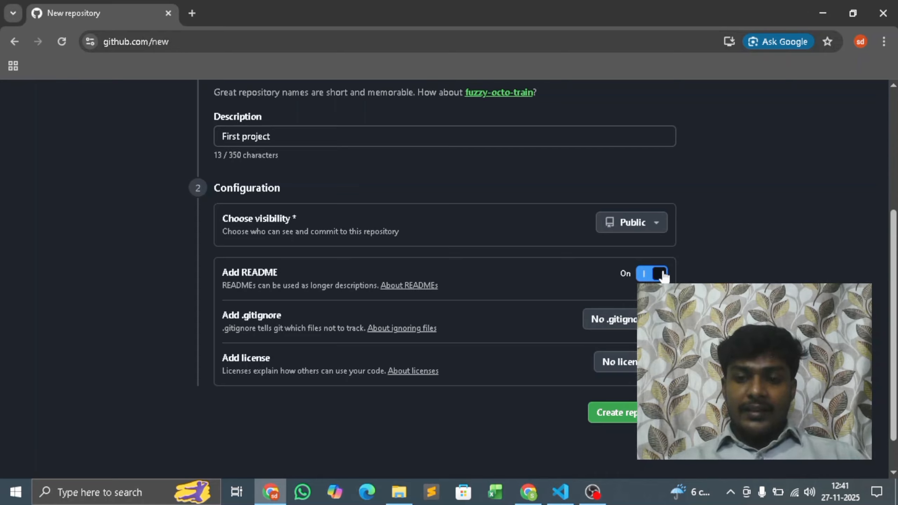
click(625, 413)
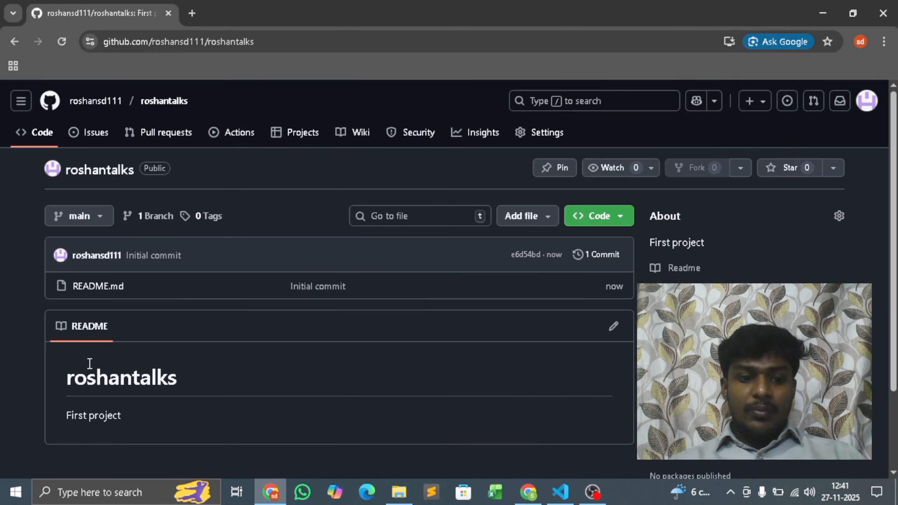
Examine the repository's README heading and description text, plus the commit message beside README.md
drag(69, 378, 196, 372)
drag(42, 413, 137, 411)
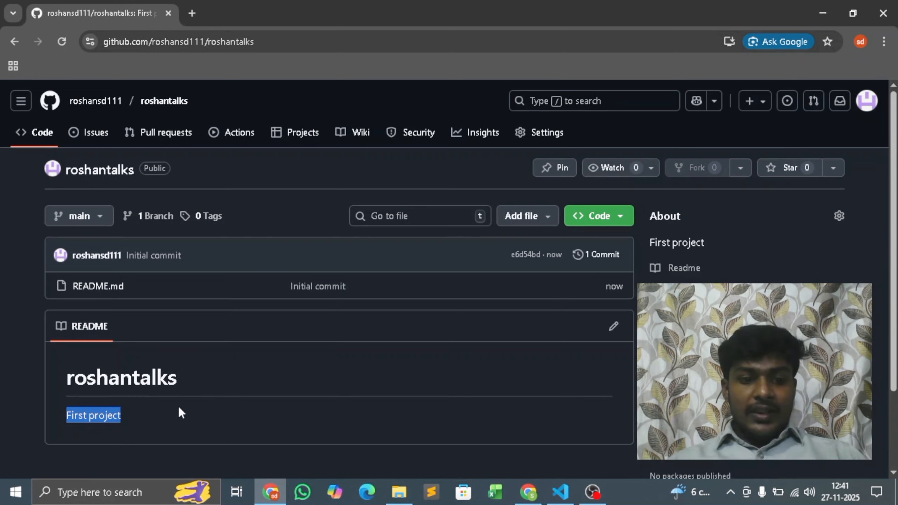
drag(68, 415, 134, 416)
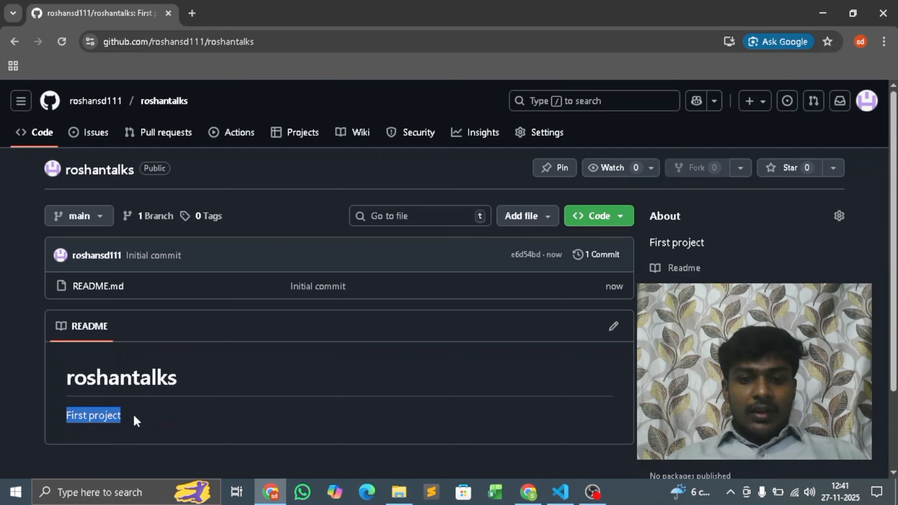
click(314, 419)
drag(283, 293, 355, 300)
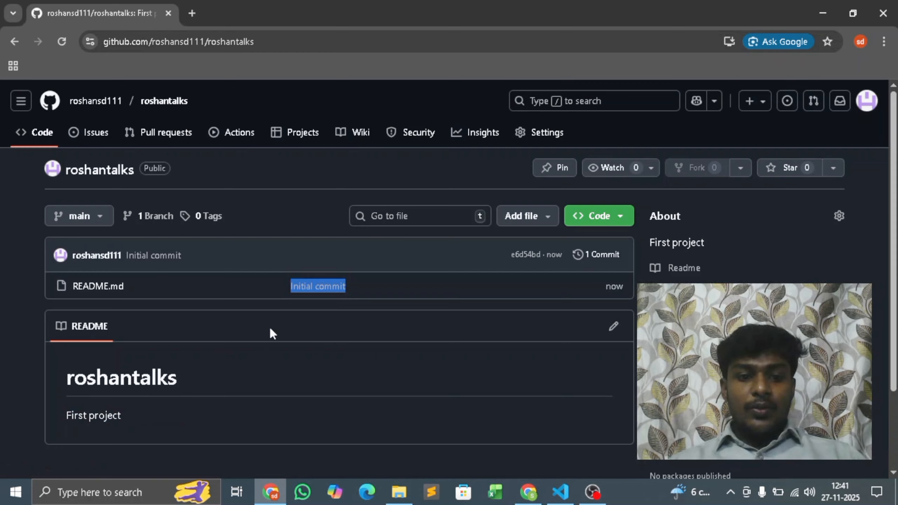
Open README.md for editing and add an "Author:" line with the author's name below "First project"
drag(69, 284, 149, 285)
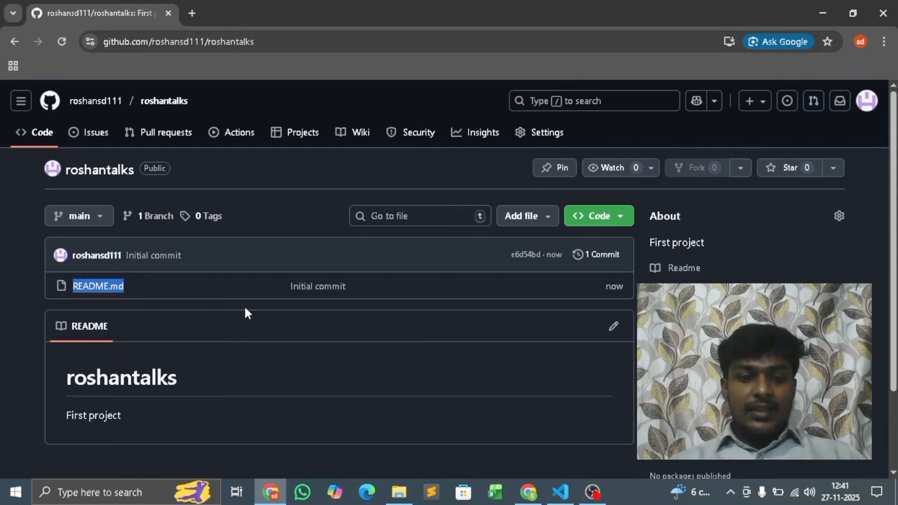
drag(230, 317, 179, 384)
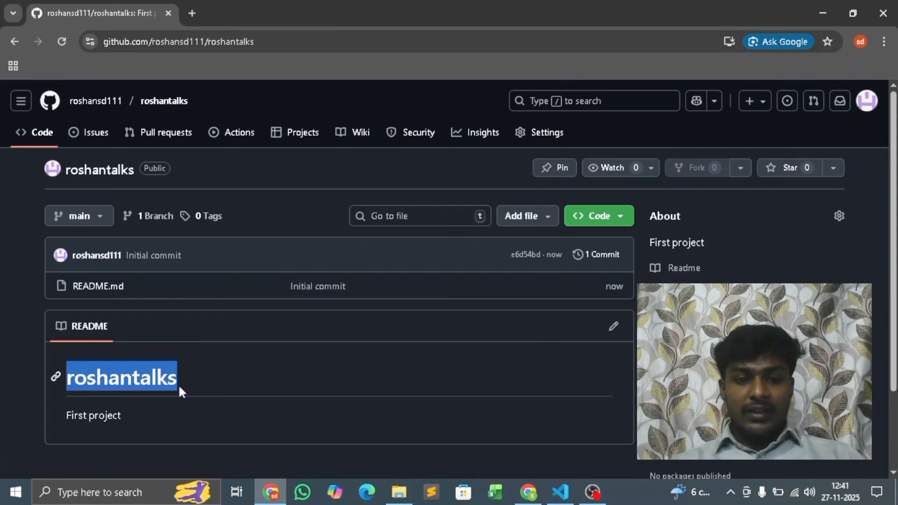
click(327, 306)
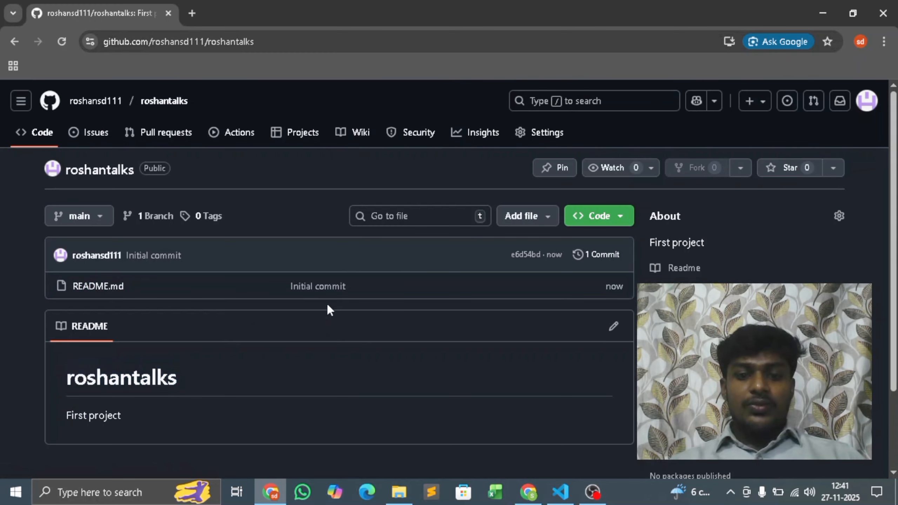
click(614, 328)
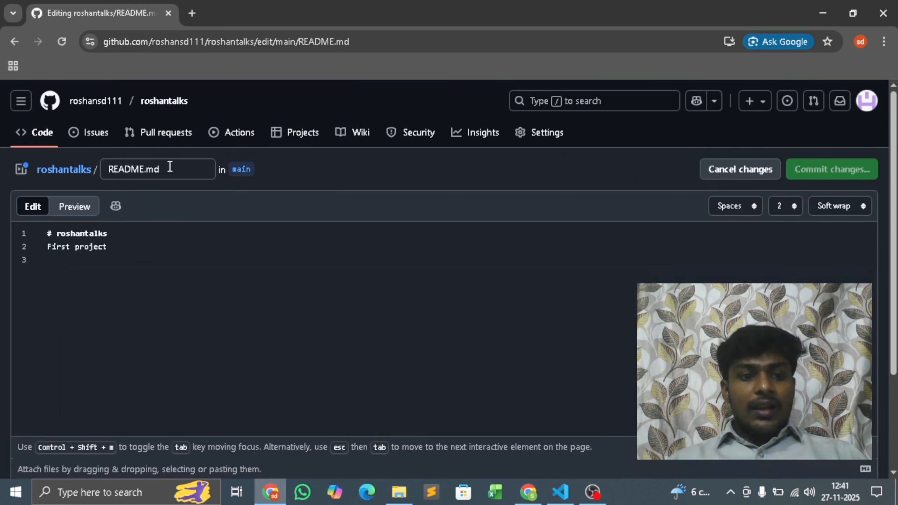
key(Return)
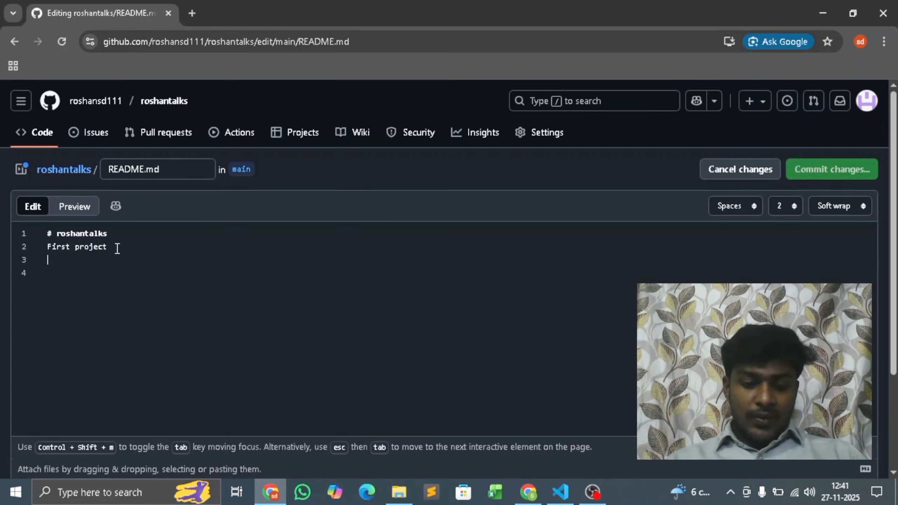
text(Author)
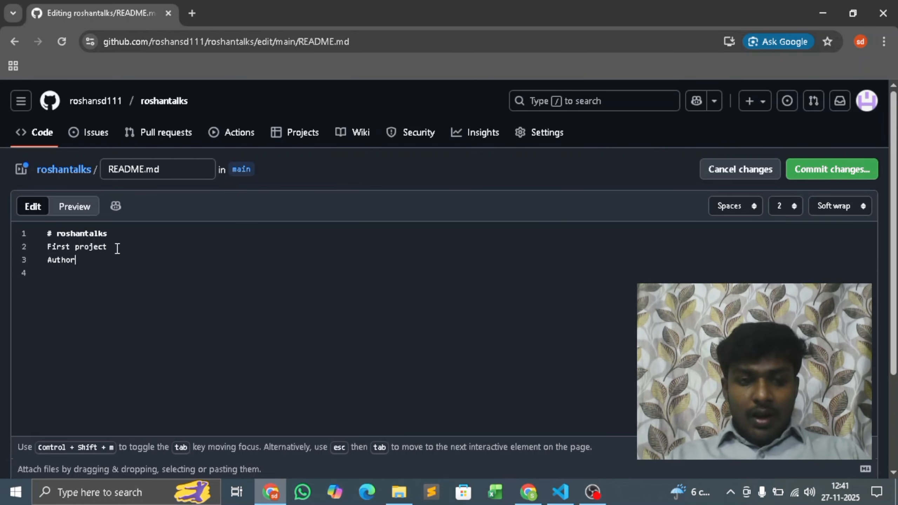
text(: Roshan)
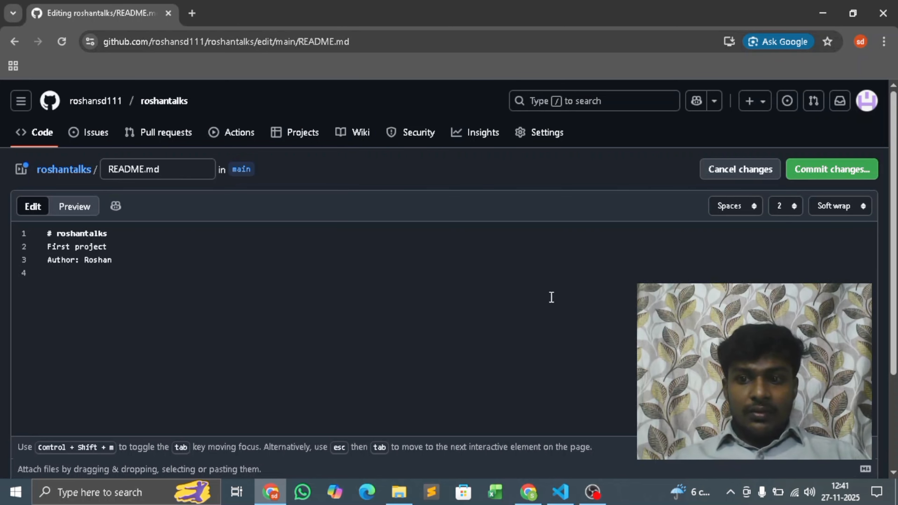
Commit the author line directly to the main branch with the message "Update README.md" and check how it renders
click(840, 173)
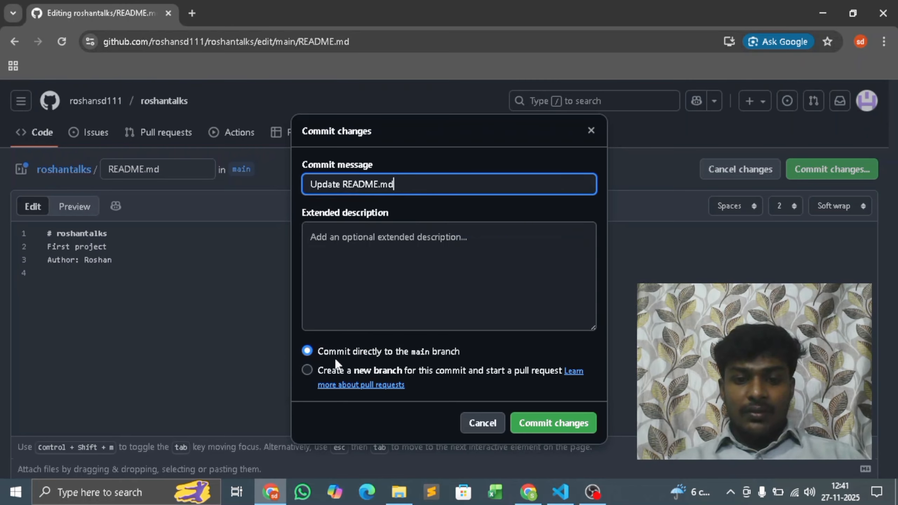
click(540, 427)
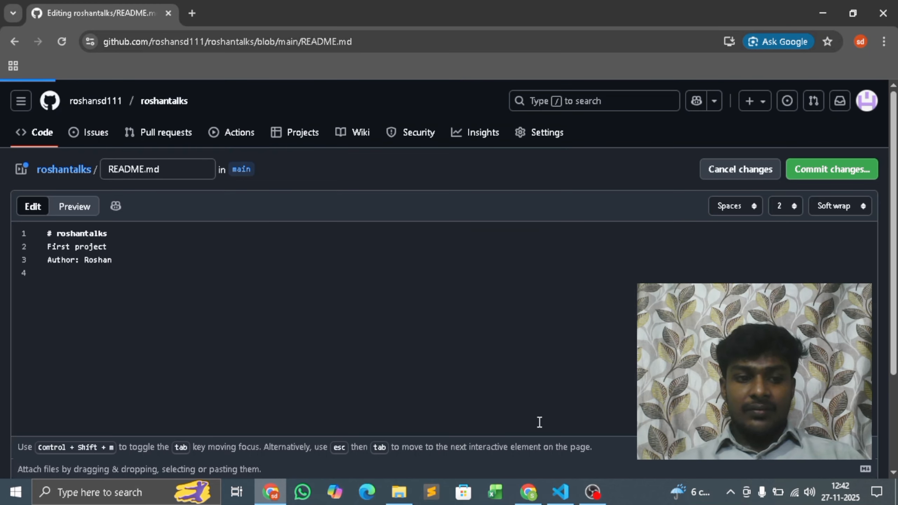
drag(172, 334, 261, 329)
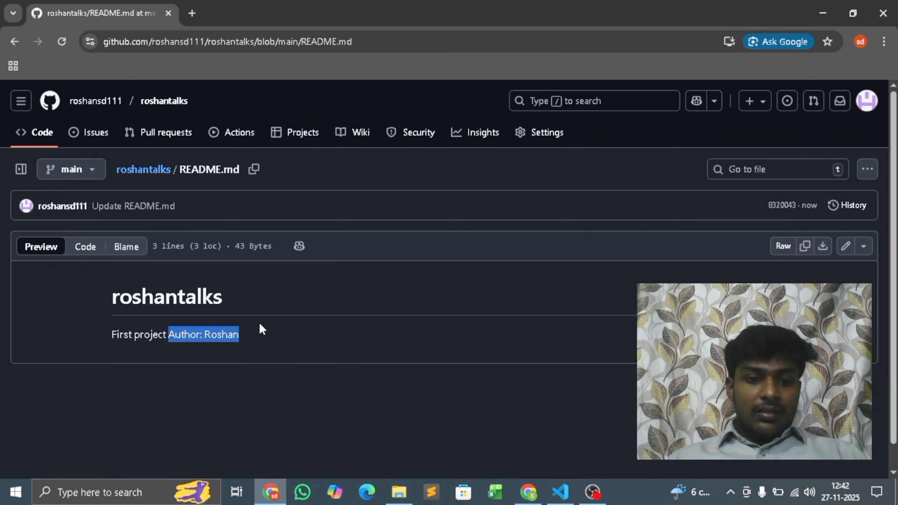
click(341, 334)
drag(167, 334, 269, 328)
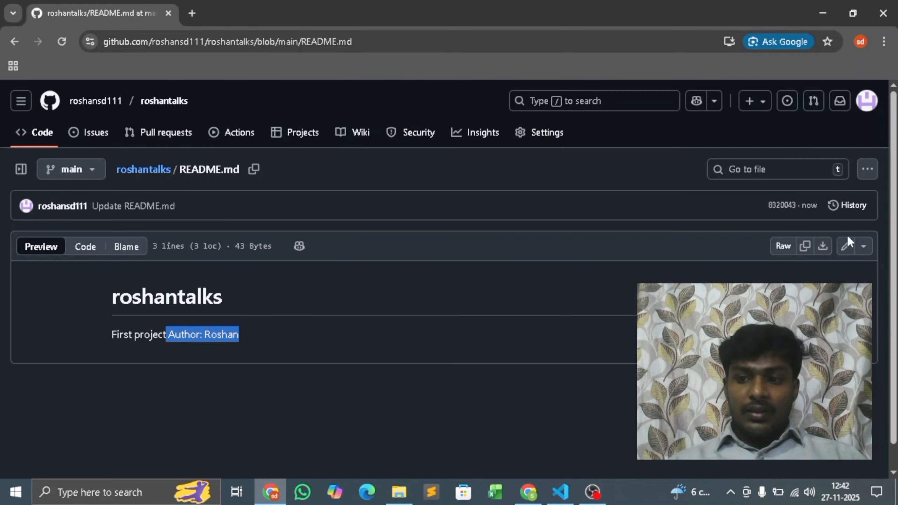
Insert a <br> tag after "First project" in README.md and commit it directly to main as "Update README.md"
click(847, 246)
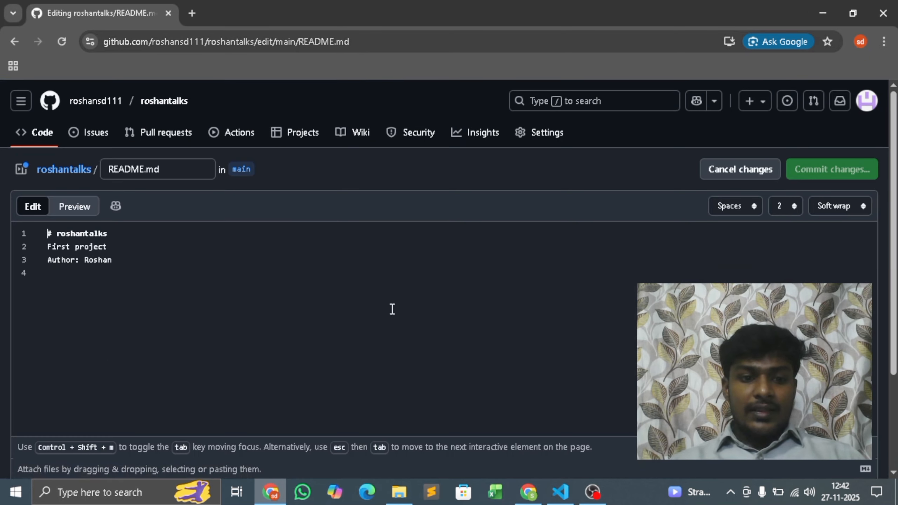
click(114, 250)
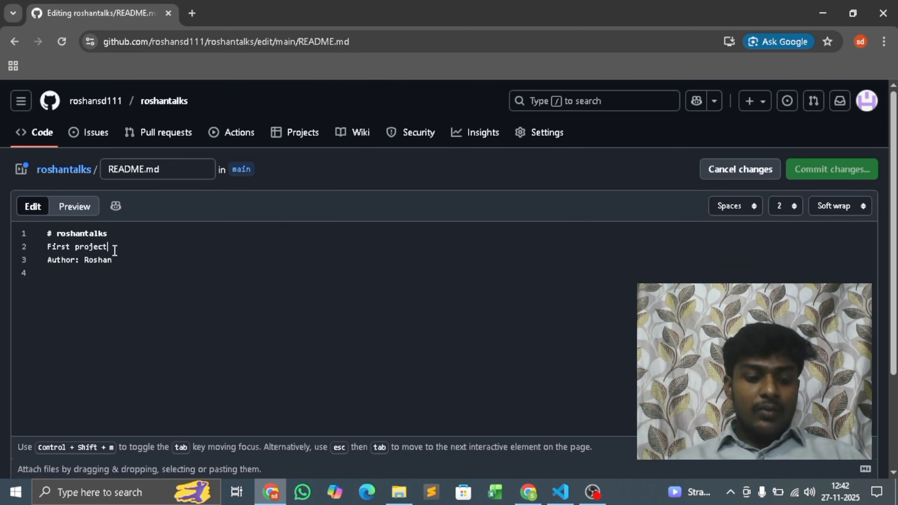
text(<b)
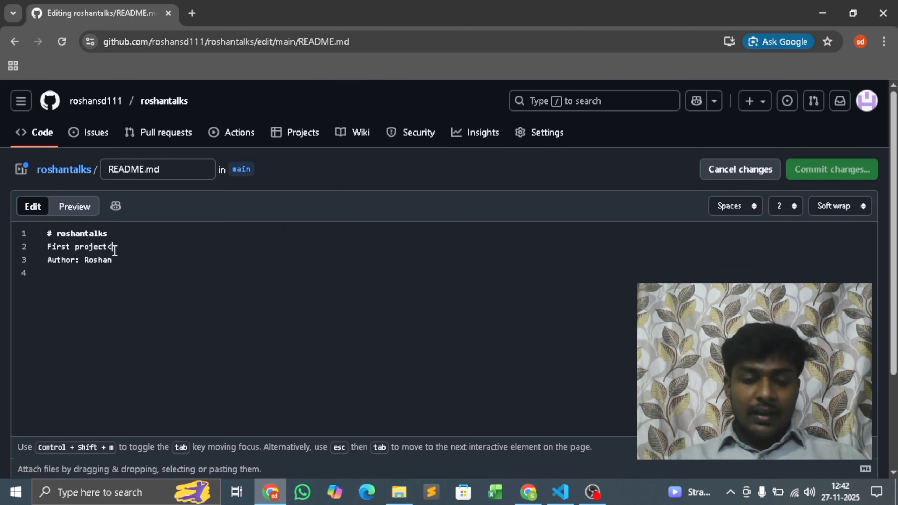
text(r>)
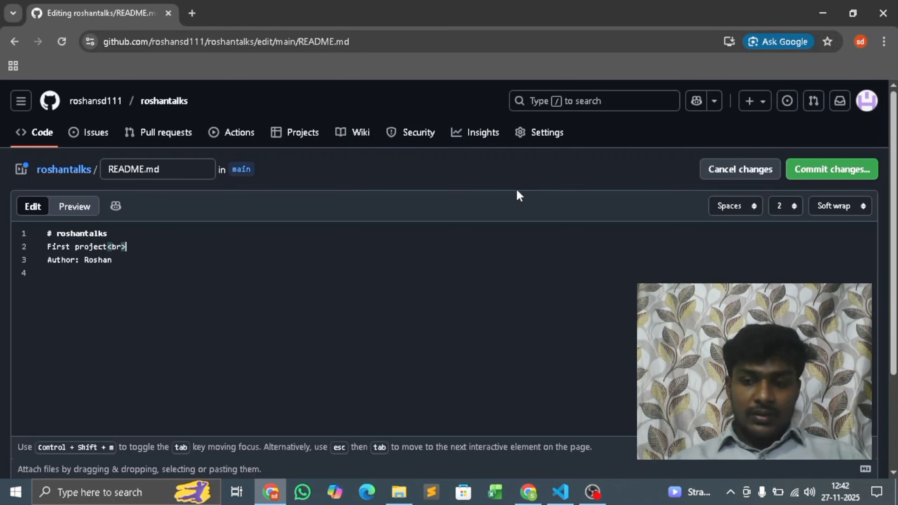
click(810, 171)
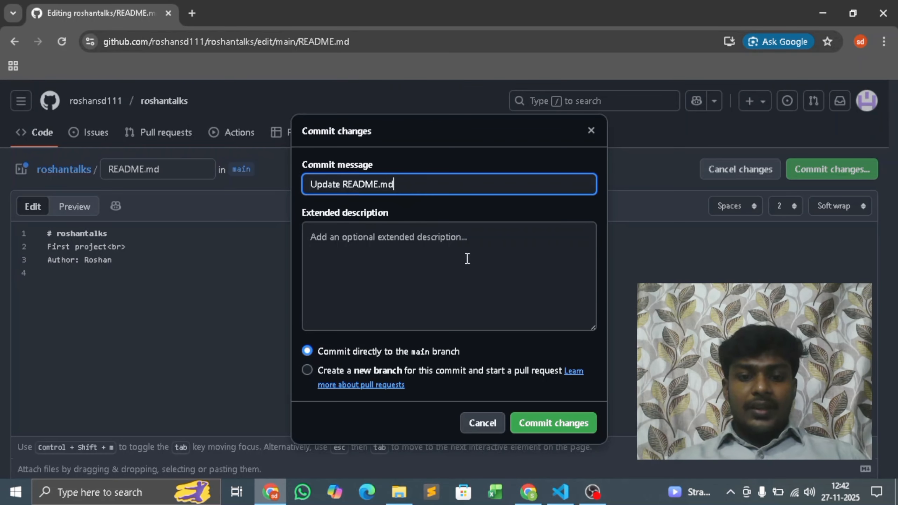
click(557, 422)
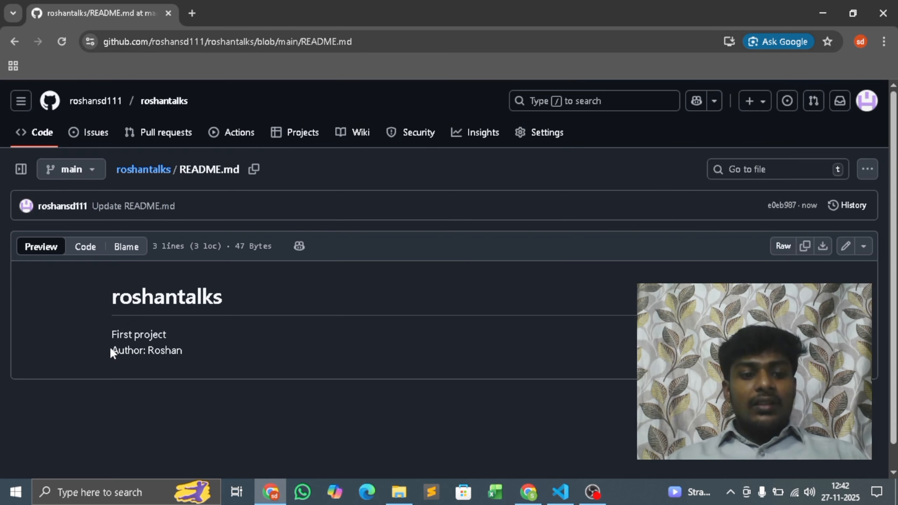
Examine the rendered README's heading and the line break between the description and the author line
drag(112, 349, 181, 339)
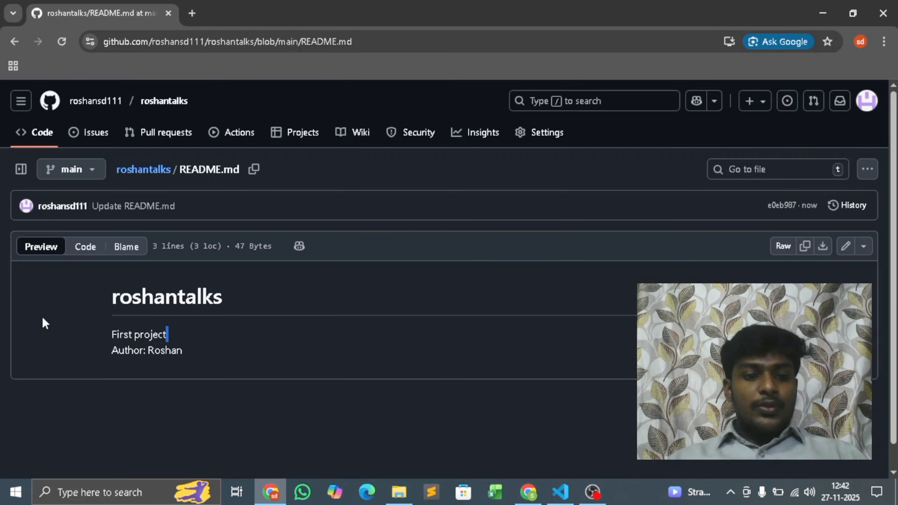
drag(110, 299, 227, 293)
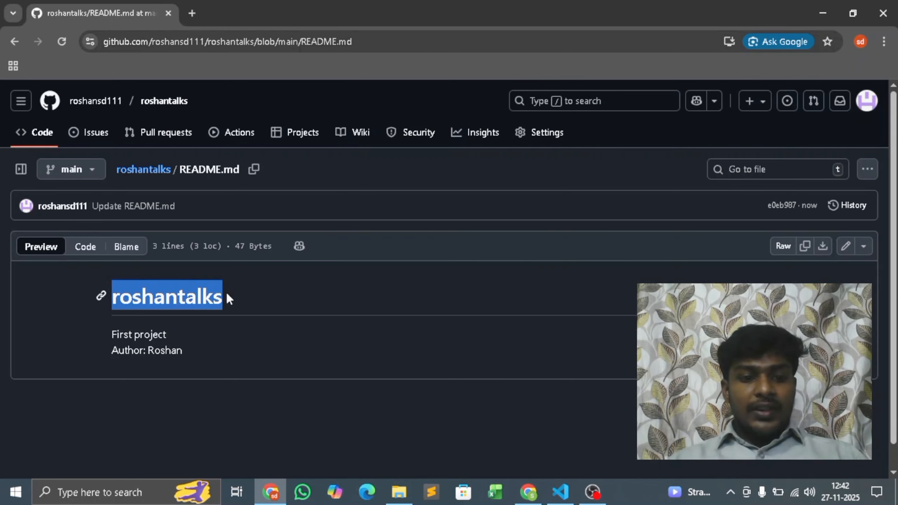
drag(92, 345, 195, 327)
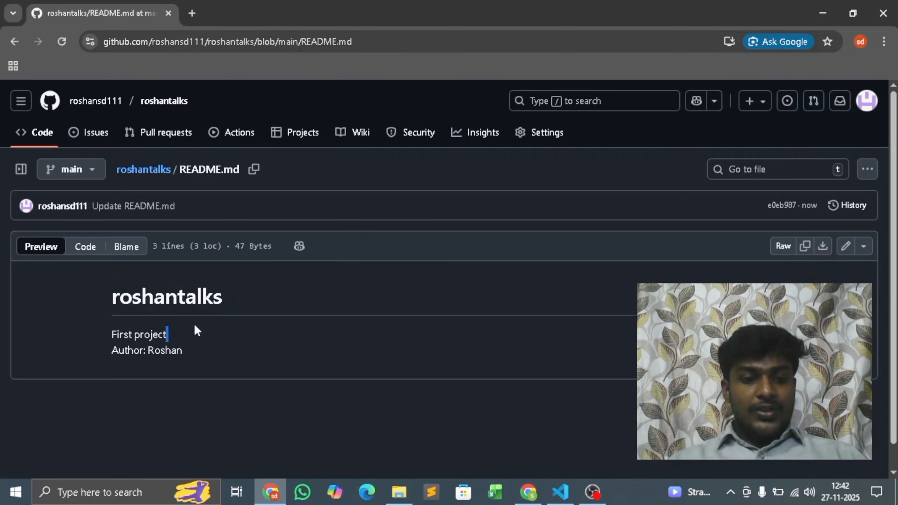
drag(104, 344, 197, 324)
drag(93, 343, 185, 336)
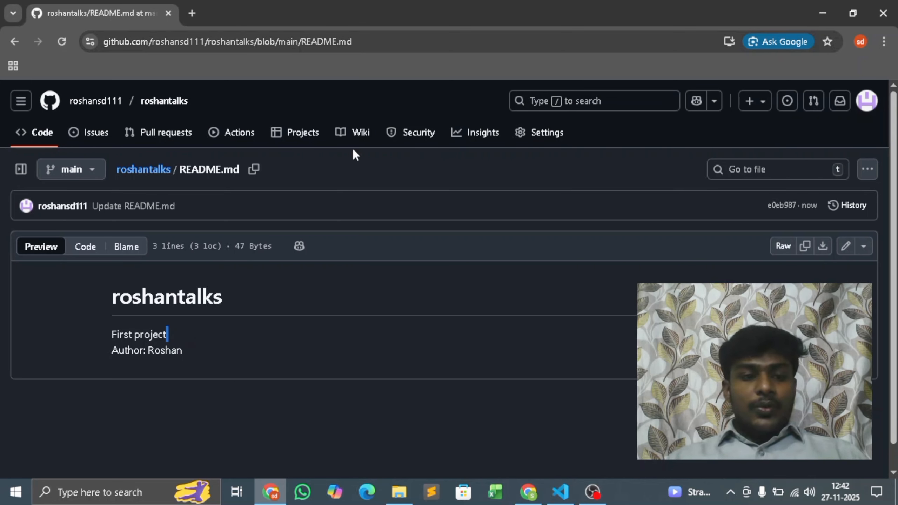
Open the repository from the profile's list of repositories and examine the commit message beside README.md
click(867, 103)
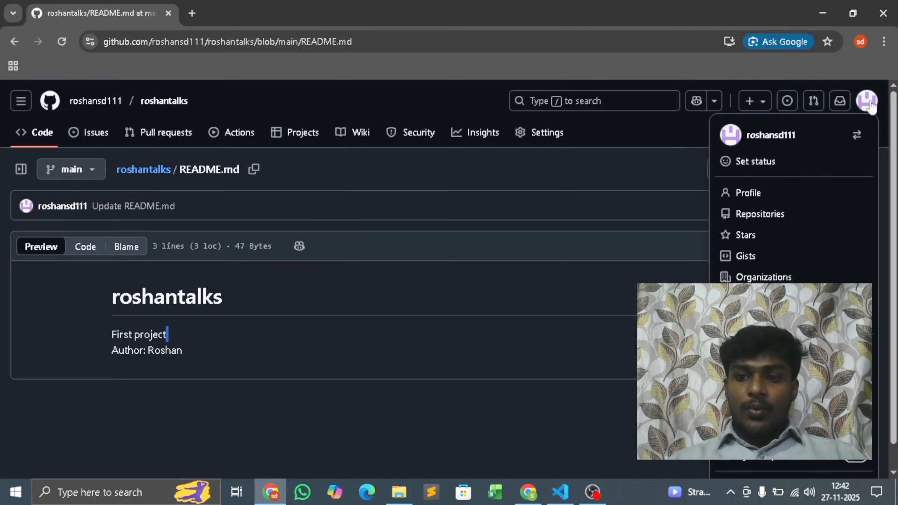
click(782, 201)
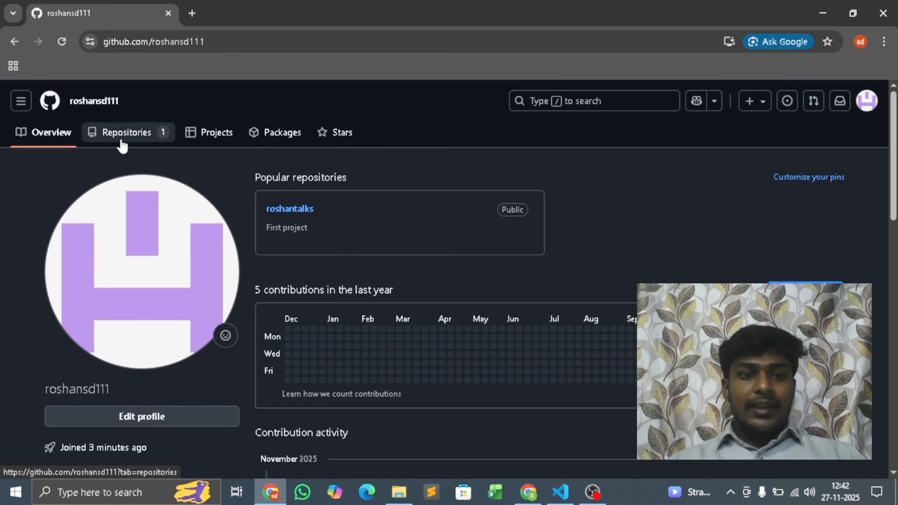
click(139, 137)
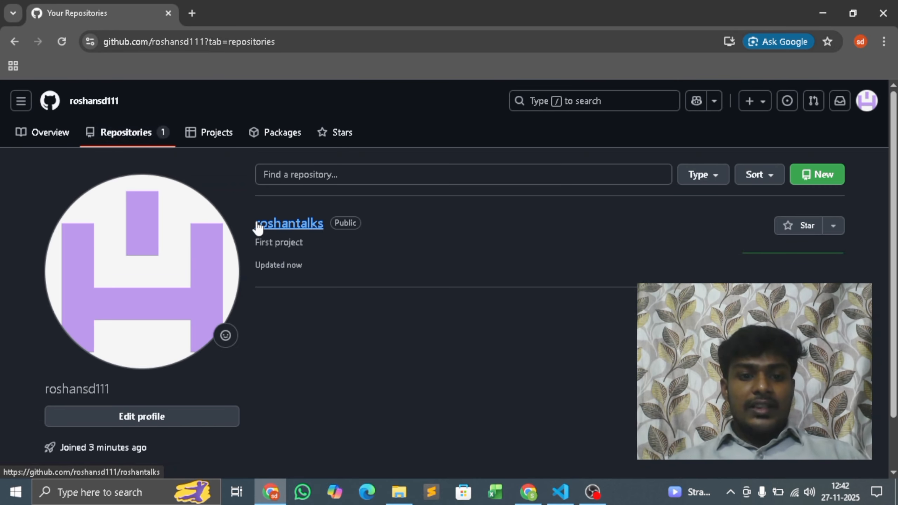
drag(246, 227, 335, 214)
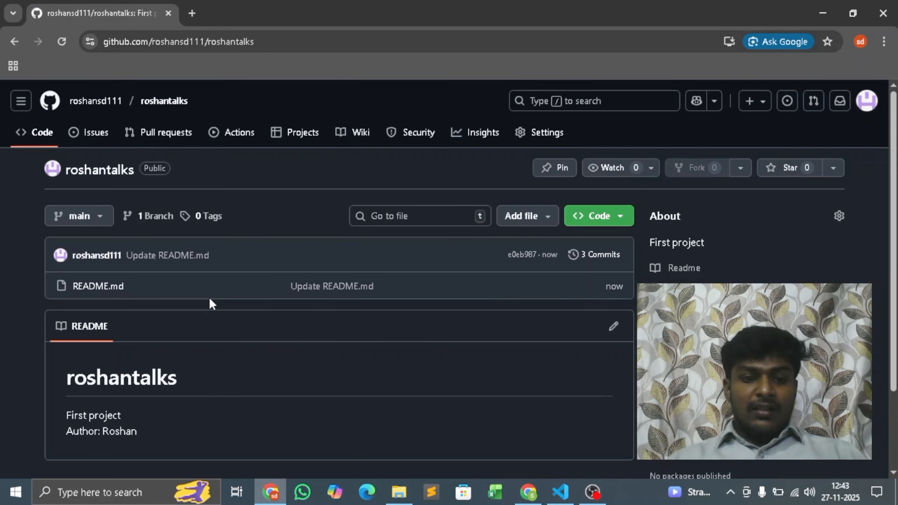
drag(287, 293, 385, 278)
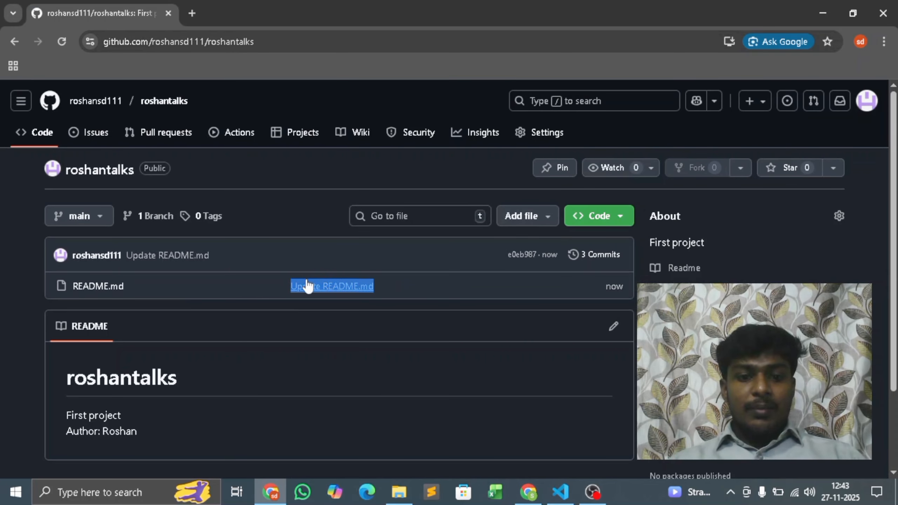
click(281, 299)
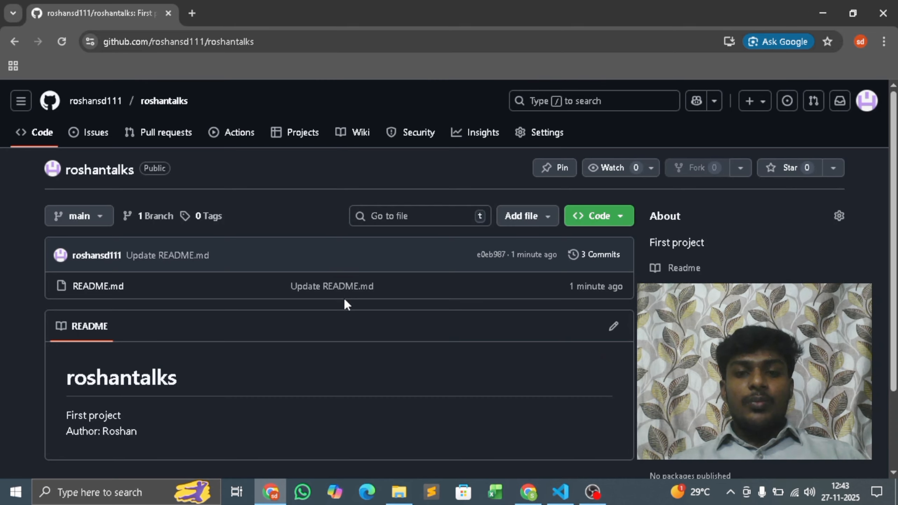
scroll(319, 320, down, 1)
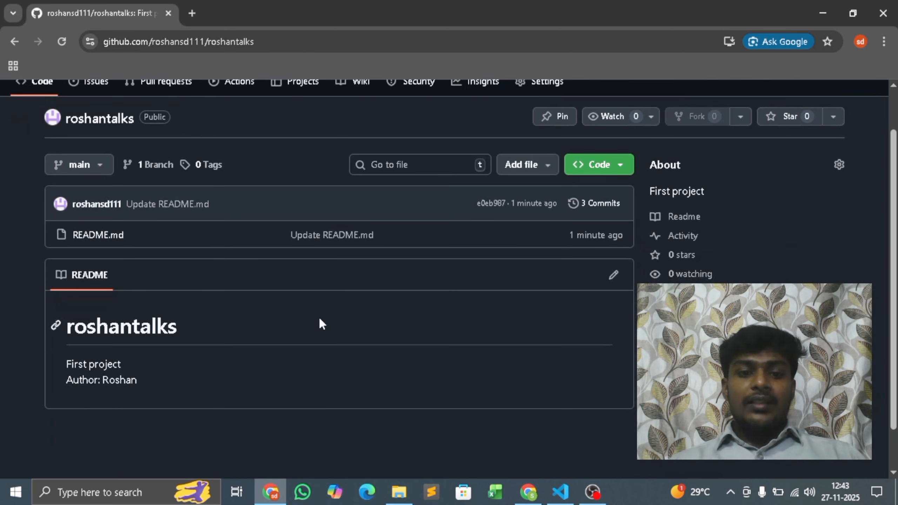
scroll(320, 321, up, 1)
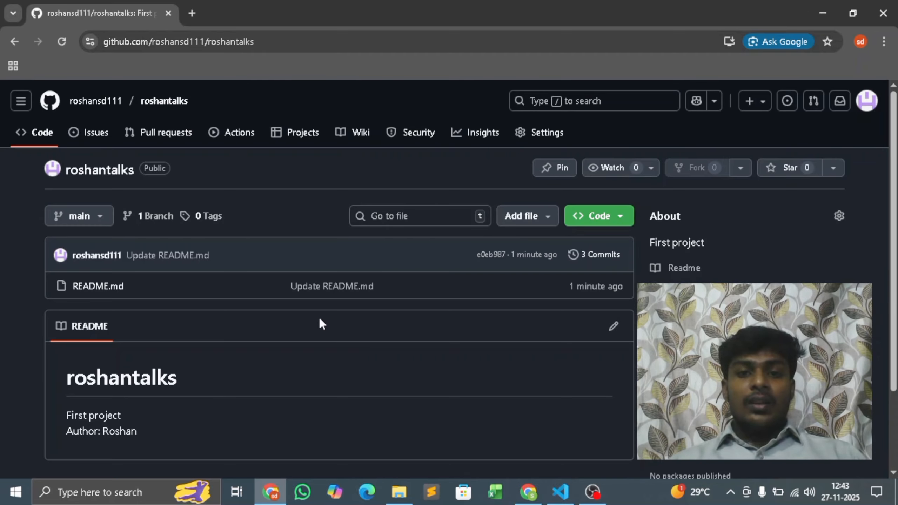
scroll(320, 320, down, 2)
scroll(320, 322, up, 2)
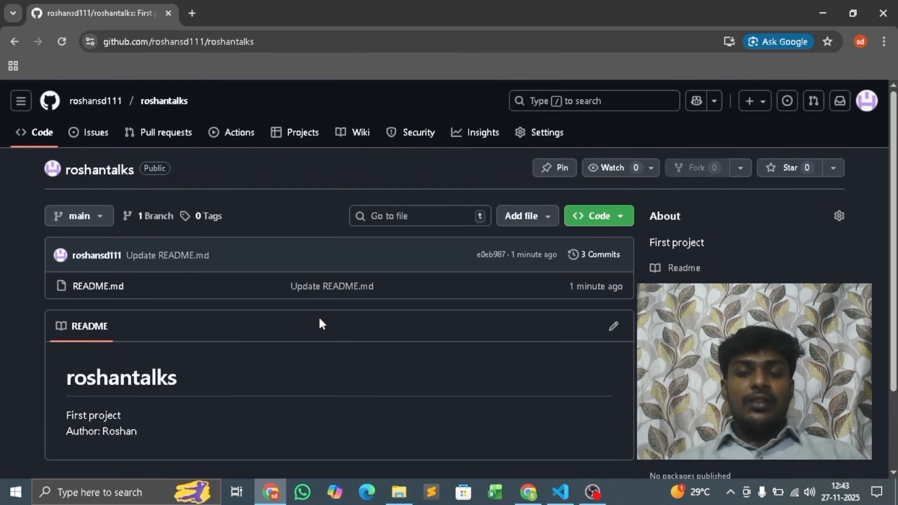